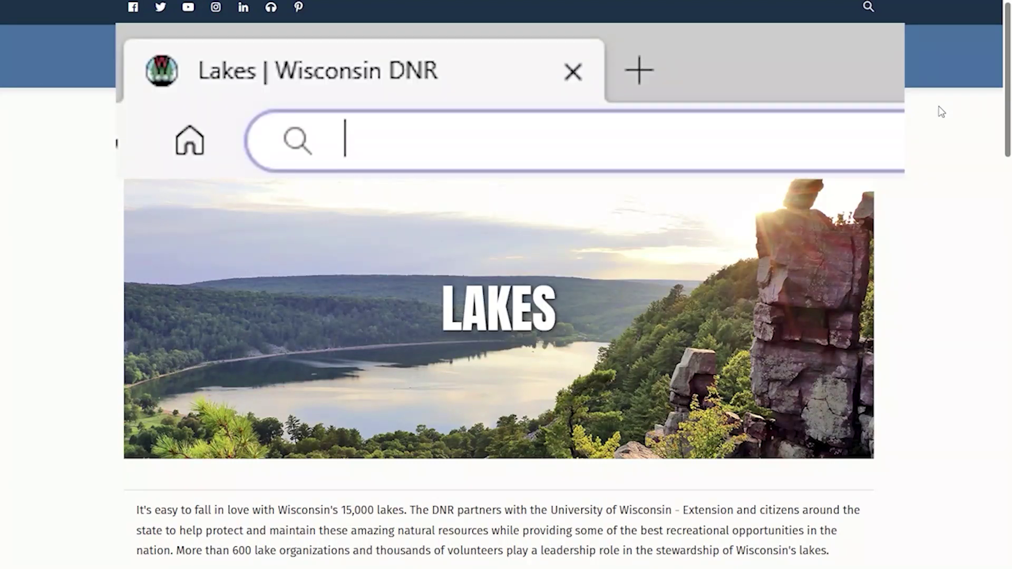
Go to dnr.wisconsin.gov/topic/lakes to load the Wisconsin DNR Lakes topic page.
{"action": "type", "text": "dnr.wisconsin.gov/"}
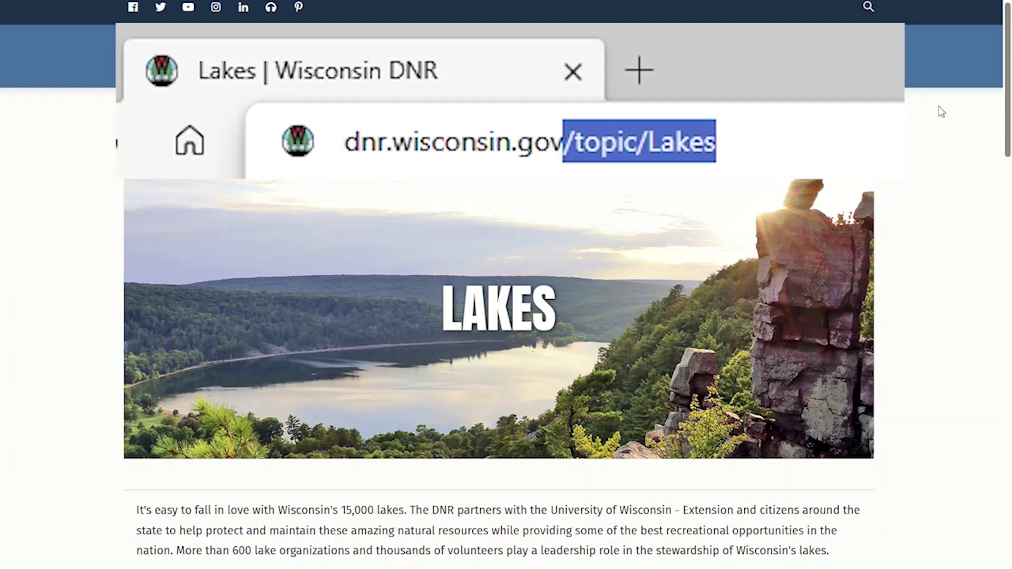
{"action": "type", "text": "topic/lakes"}
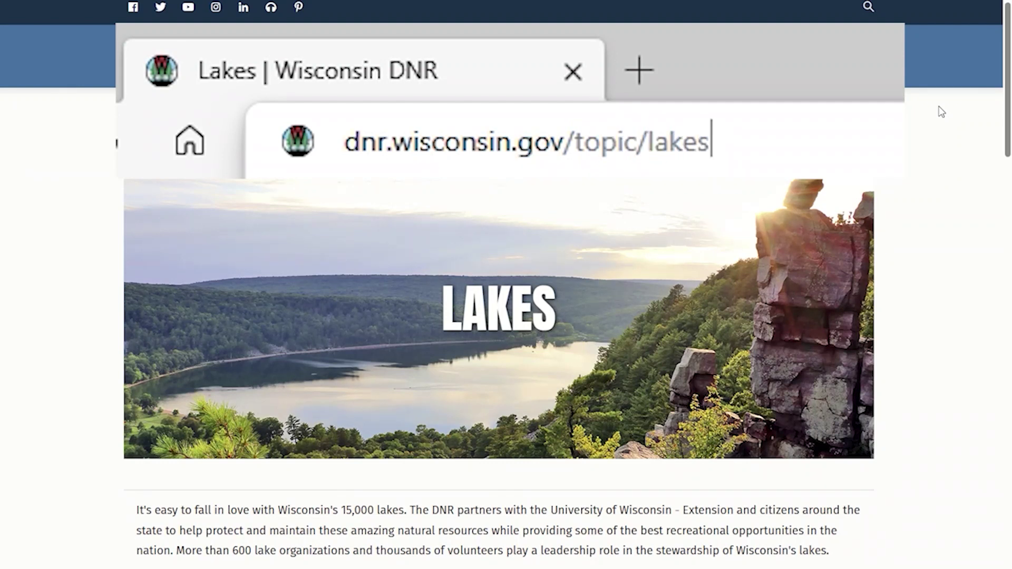
{"action": "key", "text": "Return"}
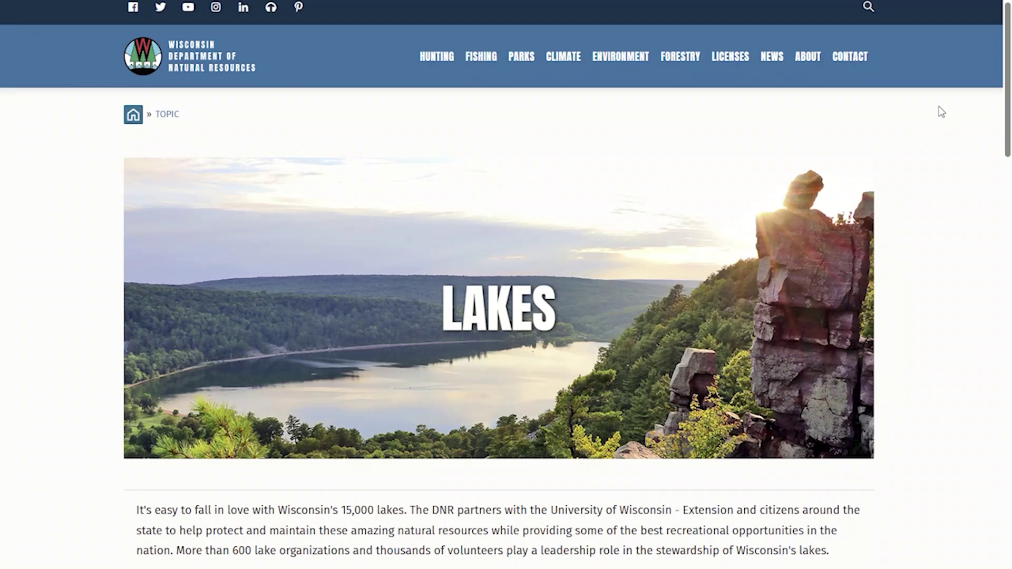
Open Lake Water Quality Data, pick Waukesha County's reports, and filter lake names to G.
{"action": "scroll", "coordinate": [943, 116], "scroll_direction": "down", "scroll_amount": 8}
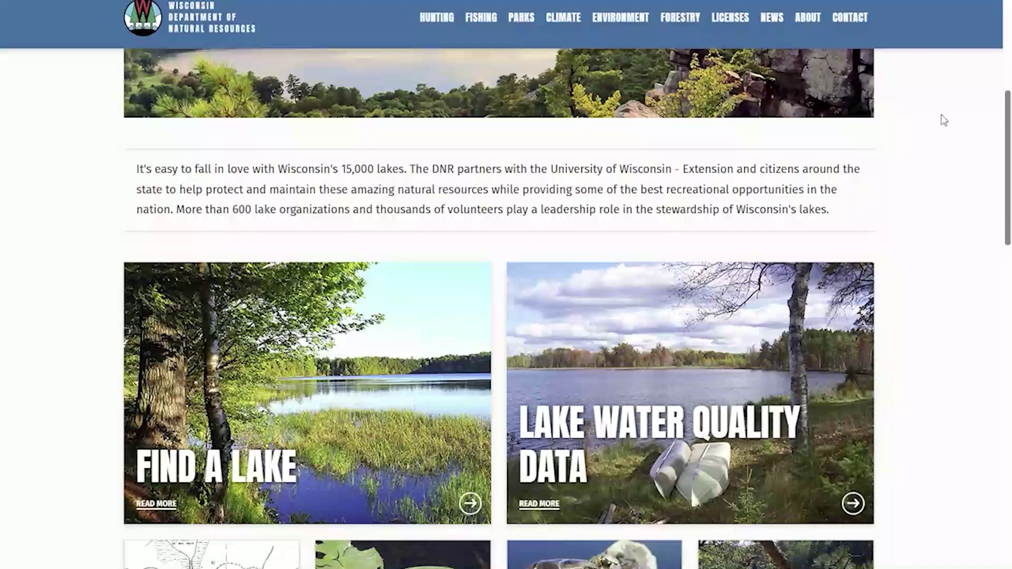
{"action": "left_click", "coordinate": [774, 245]}
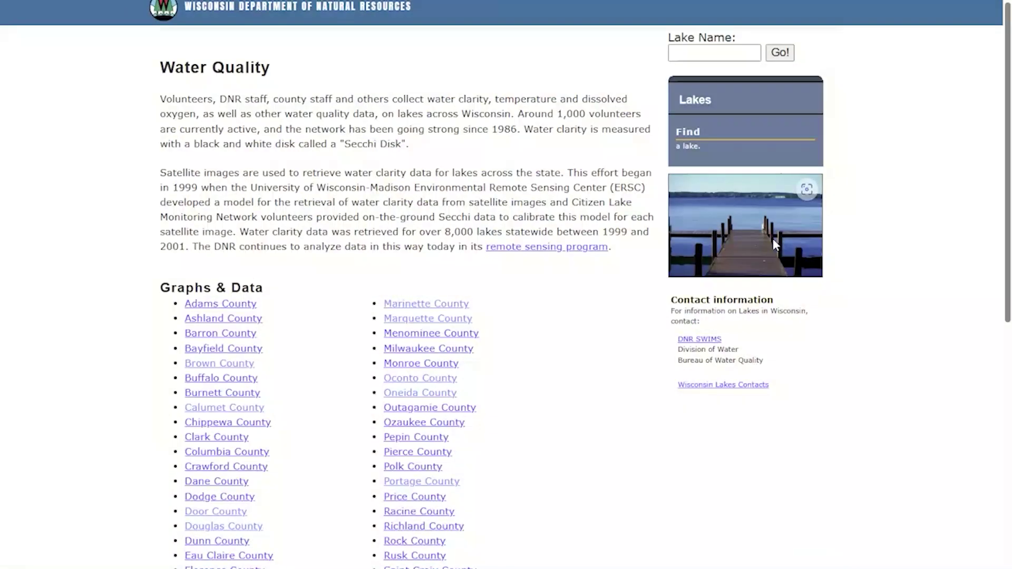
{"action": "scroll", "coordinate": [528, 312], "scroll_direction": "down", "scroll_amount": 6}
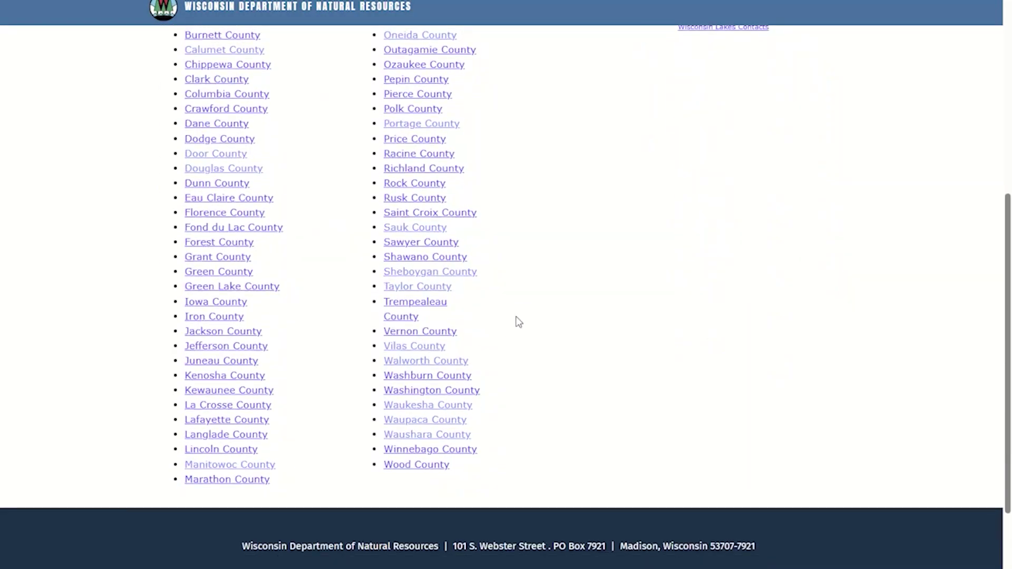
{"action": "left_click", "coordinate": [448, 405]}
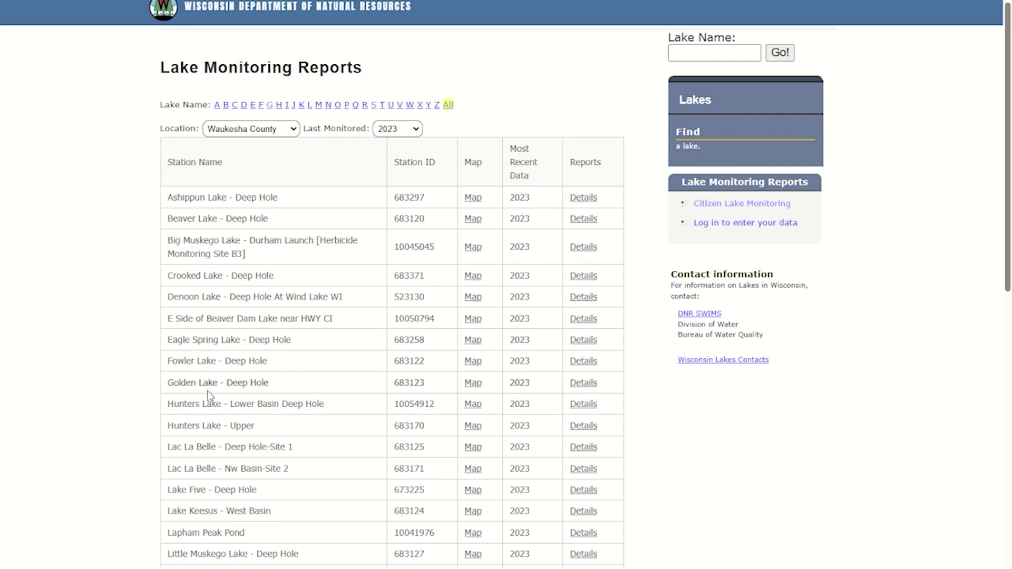
{"action": "left_click", "coordinate": [271, 107]}
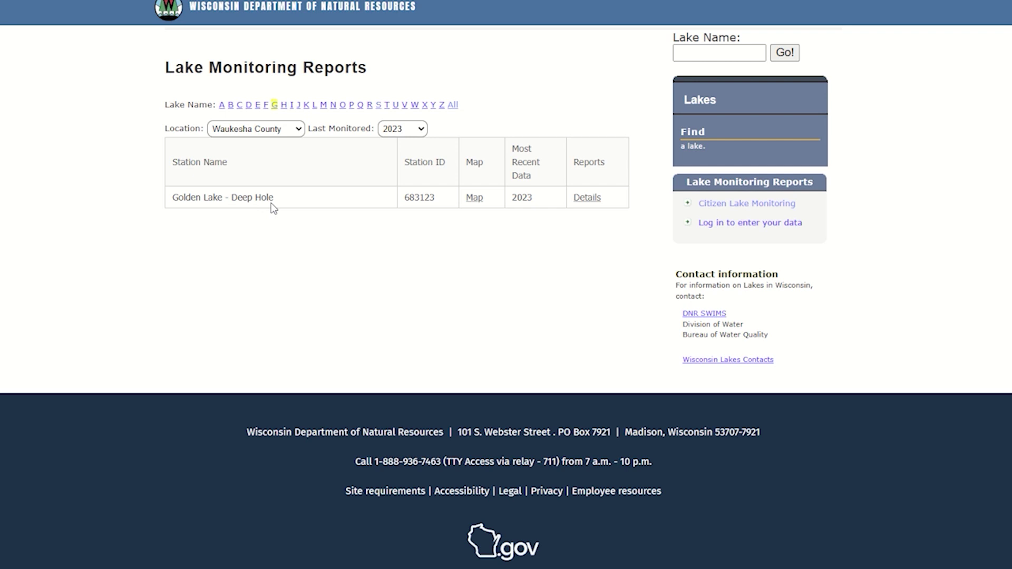
Open the Golden Lake - Deep Hole details page and launch its data in Water Explorer (WEx).
{"action": "left_click", "coordinate": [587, 198]}
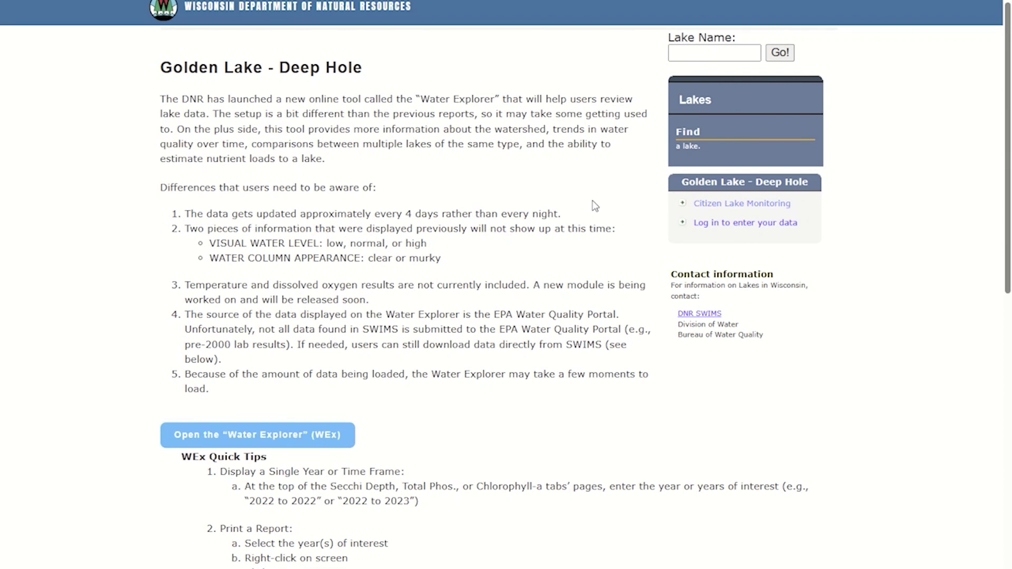
{"action": "left_click", "coordinate": [296, 435]}
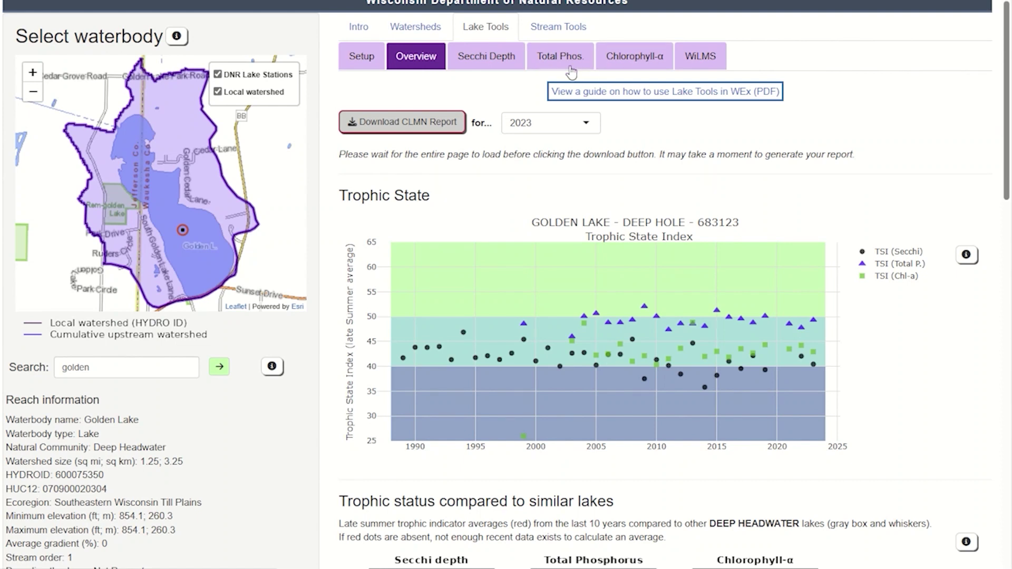
Show the Secchi Depth charts, zoom the time series to 2015–2019, then reset to 1990–2023.
{"action": "left_click", "coordinate": [506, 71]}
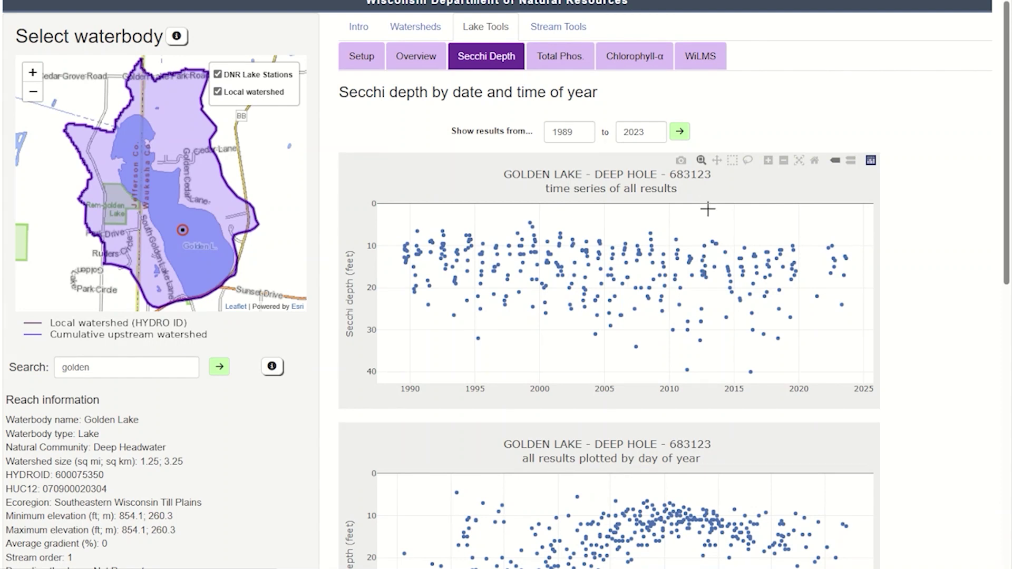
{"action": "mouse_move", "coordinate": [733, 247]}
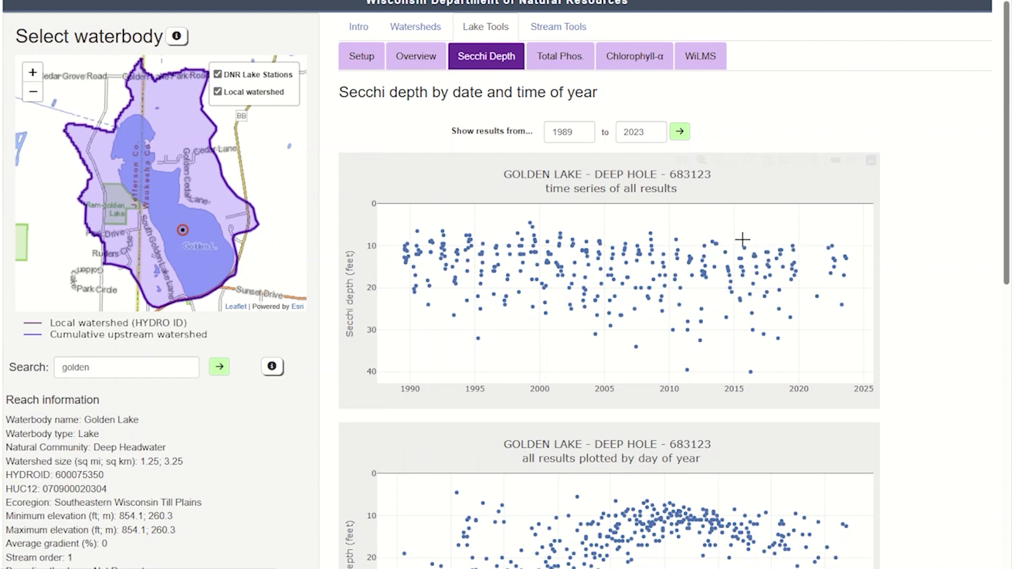
{"action": "left_click_drag", "start_coordinate": [736, 234], "coordinate": [799, 383]}
{"action": "mouse_move", "coordinate": [714, 331]}
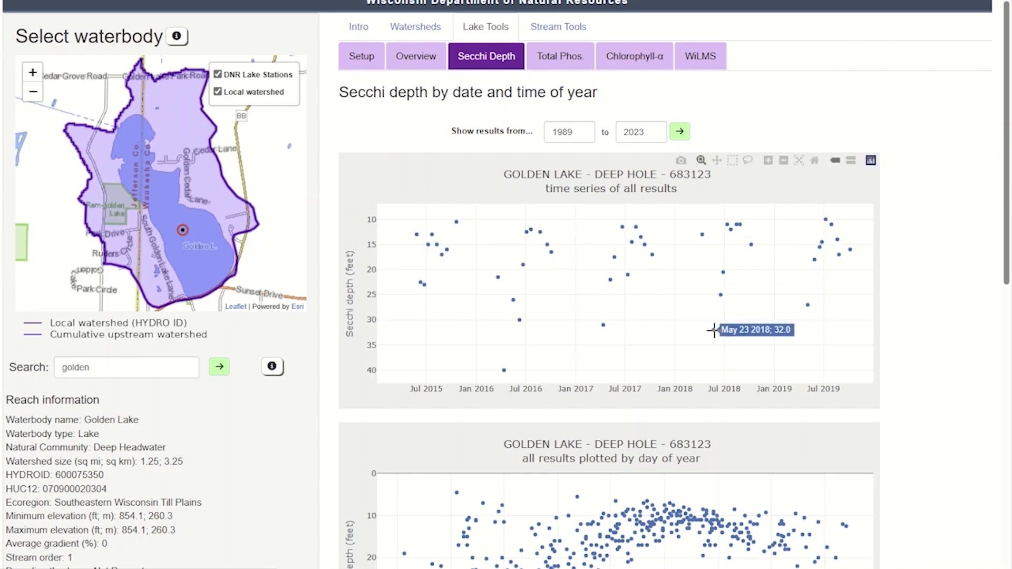
{"action": "mouse_move", "coordinate": [721, 295]}
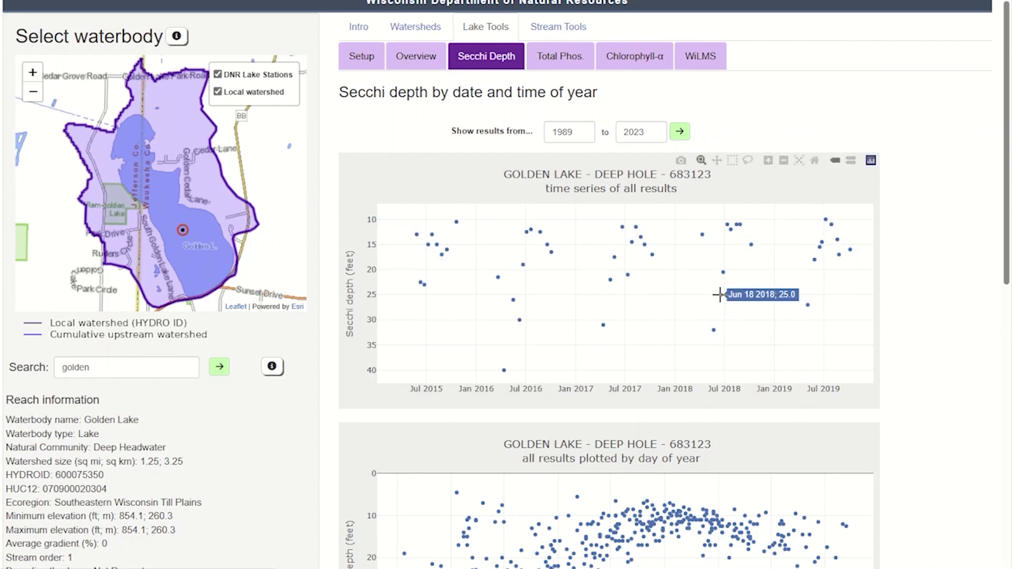
{"action": "mouse_move", "coordinate": [723, 272]}
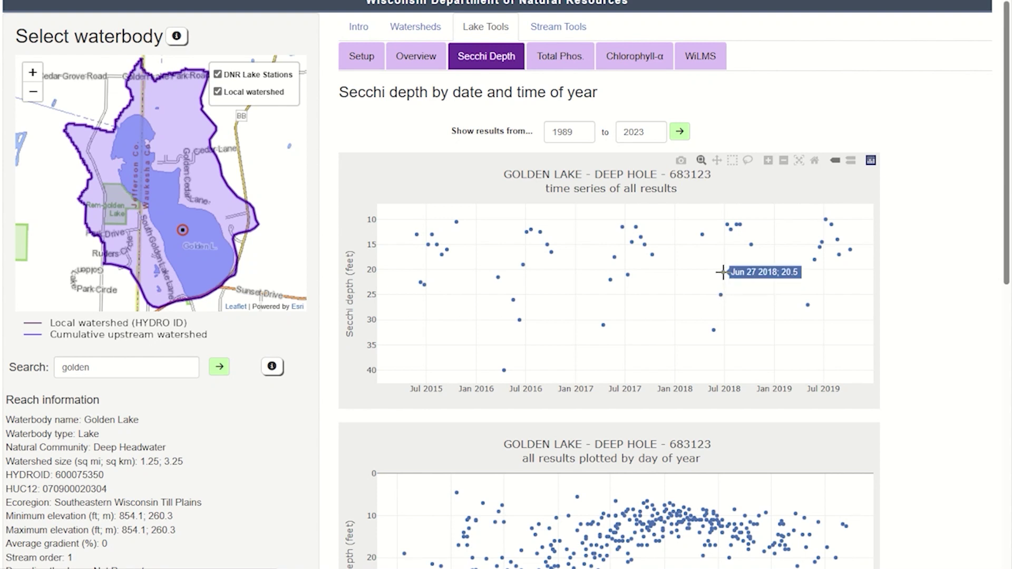
{"action": "double_click", "coordinate": [684, 273]}
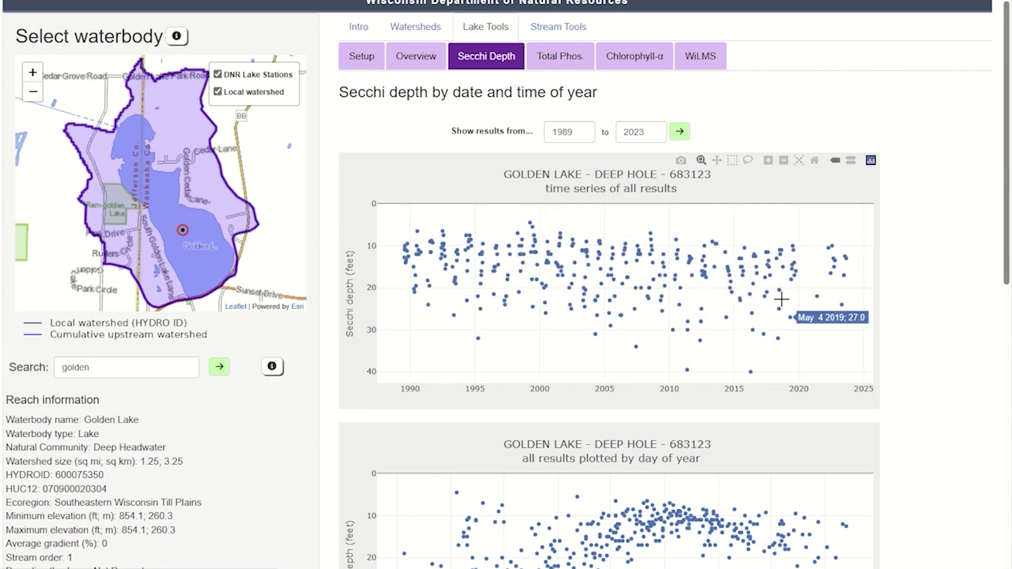
From the Overview, download the 2023 CLMN report and open the downloaded PDF.
{"action": "left_click", "coordinate": [411, 62]}
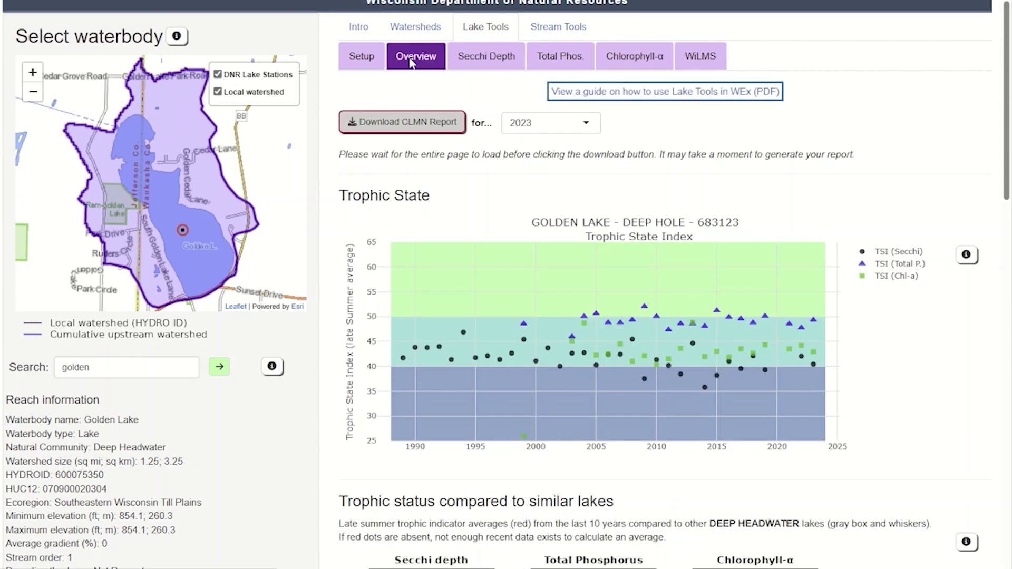
{"action": "left_click", "coordinate": [419, 125]}
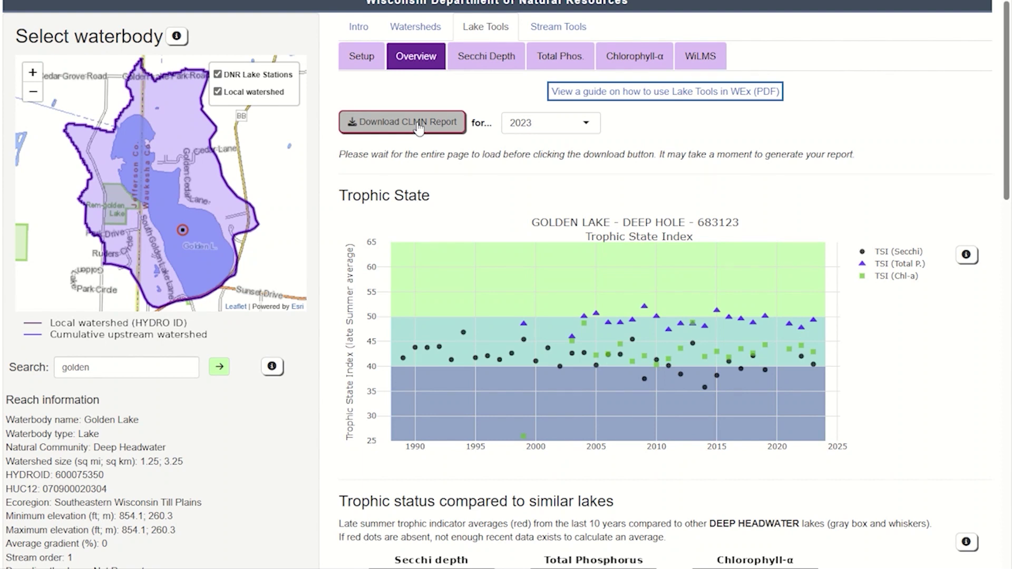
{"action": "left_click", "coordinate": [419, 125]}
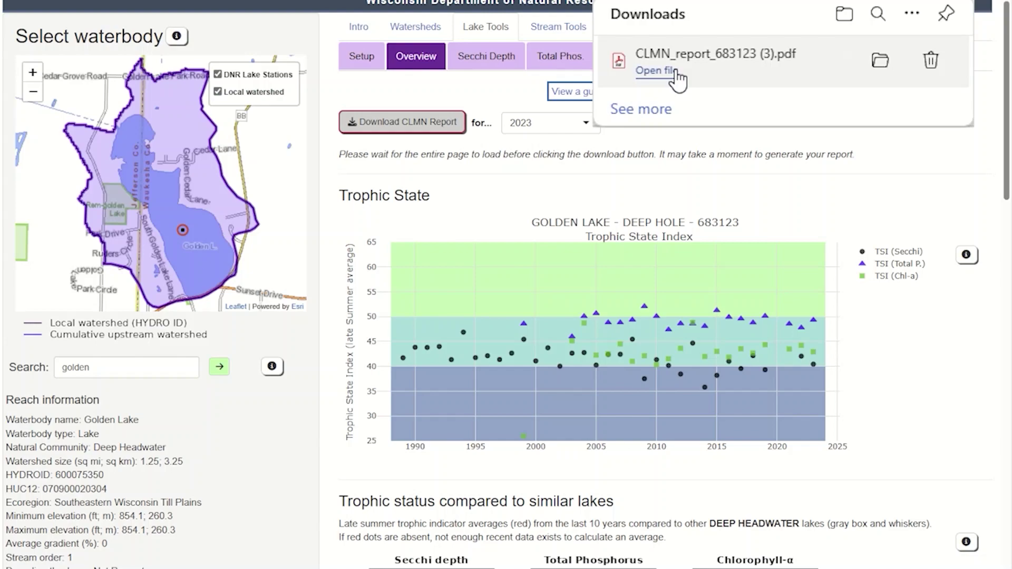
{"action": "left_click", "coordinate": [675, 72]}
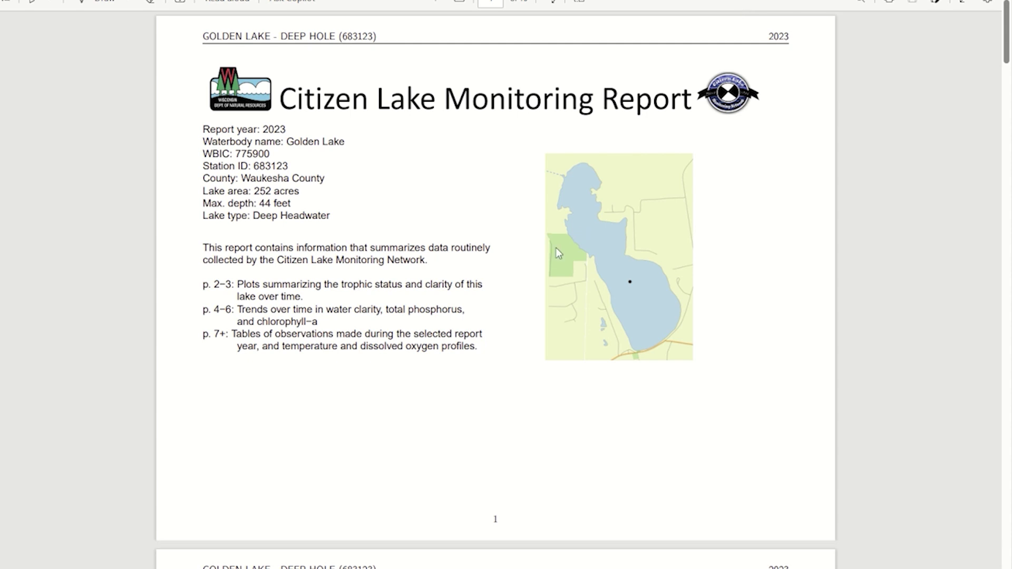
Scroll to the page 2 Trophic State chart, select and deselect its legend, then reach the water clarity chart.
{"action": "scroll", "coordinate": [477, 292], "scroll_direction": "down", "scroll_amount": 8}
{"action": "scroll", "coordinate": [473, 298], "scroll_direction": "down", "scroll_amount": 2}
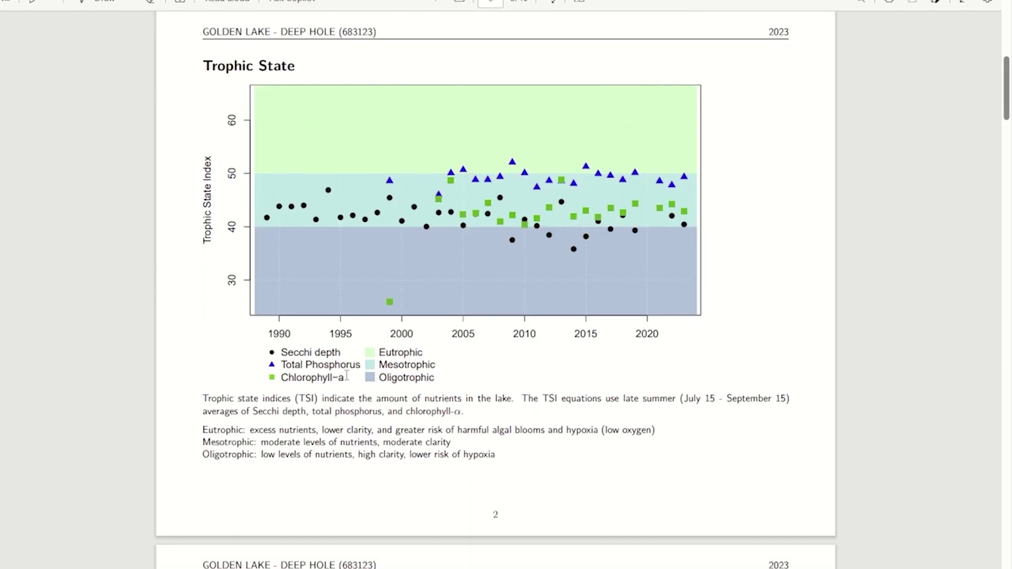
{"action": "left_click_drag", "start_coordinate": [344, 378], "coordinate": [272, 353]}
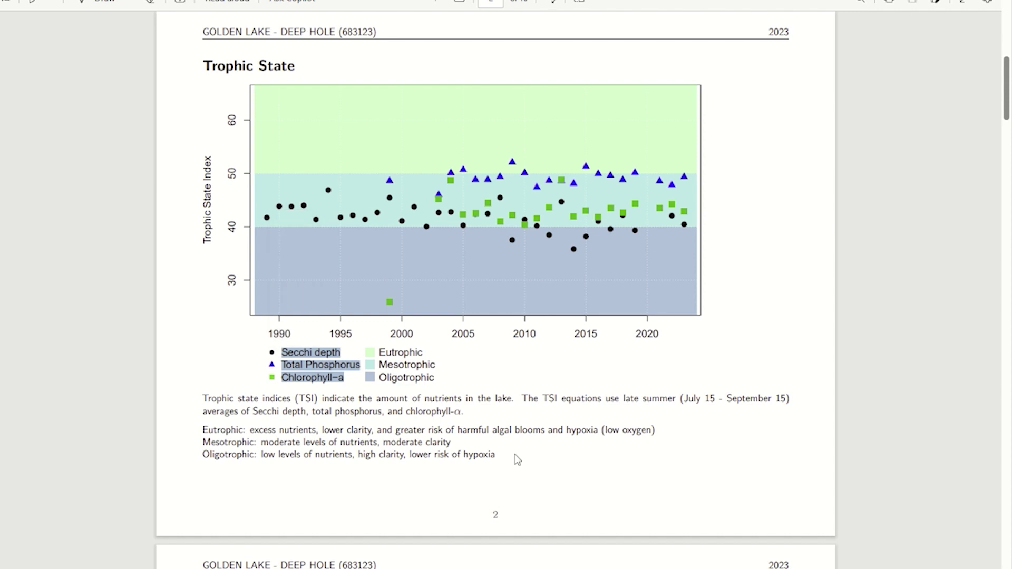
{"action": "left_click", "coordinate": [531, 378]}
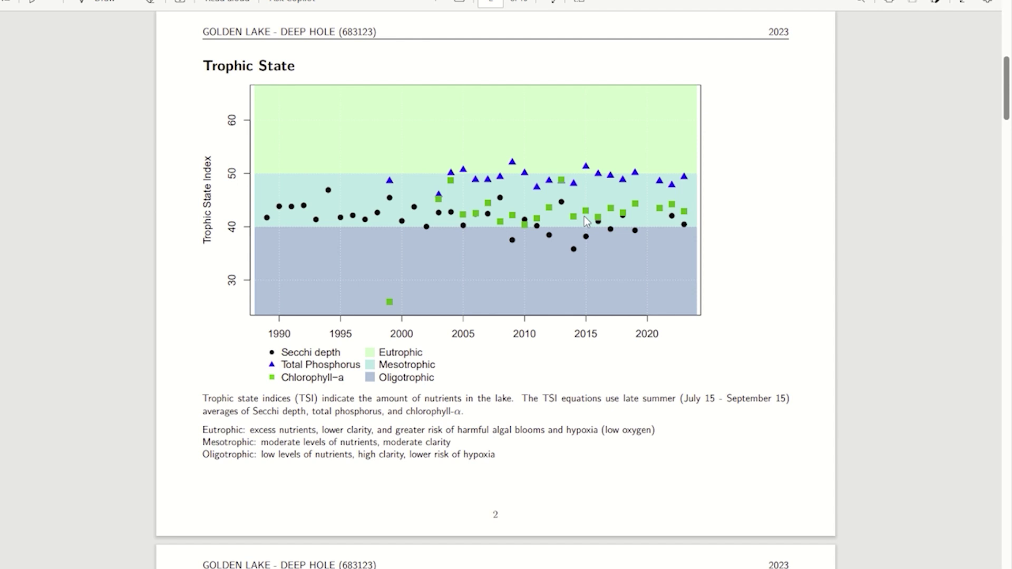
{"action": "scroll", "coordinate": [584, 219], "scroll_direction": "down", "scroll_amount": 8}
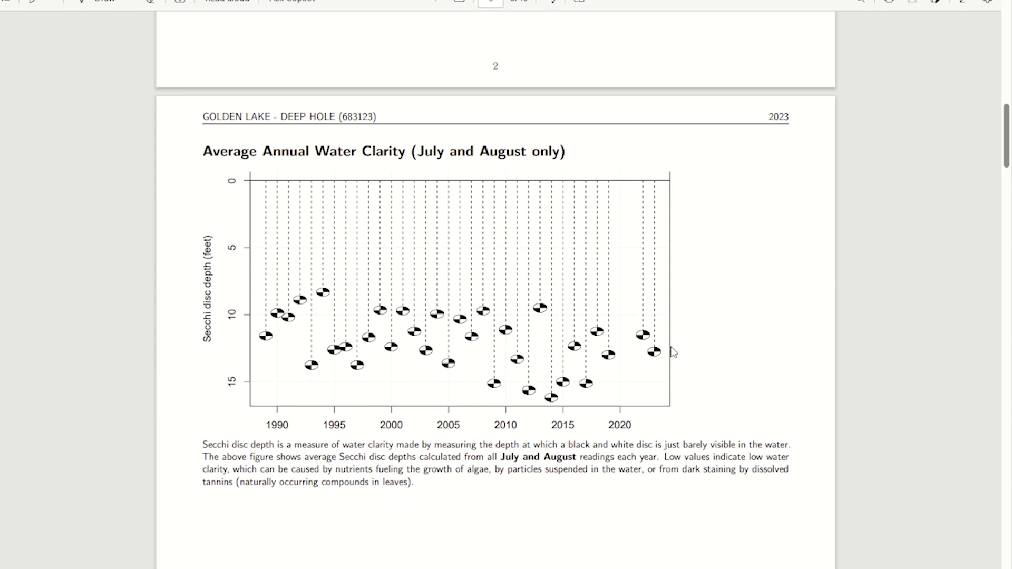
Scroll through the water clarity, phosphorus and chlorophyll pages to the page 7 Trophic State Index table.
{"action": "scroll", "coordinate": [673, 352], "scroll_direction": "down", "scroll_amount": 12}
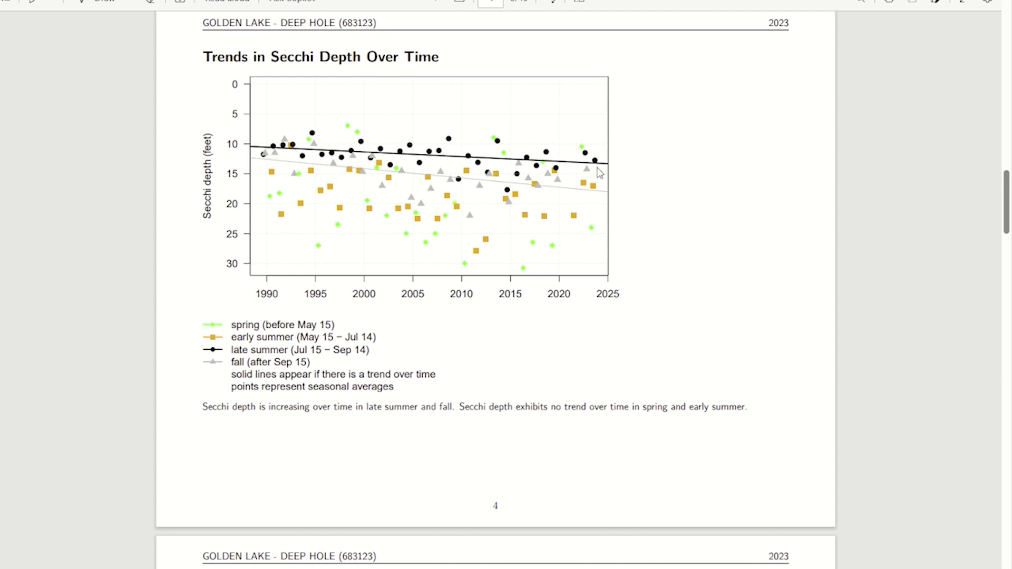
{"action": "scroll", "coordinate": [614, 180], "scroll_direction": "down", "scroll_amount": 8}
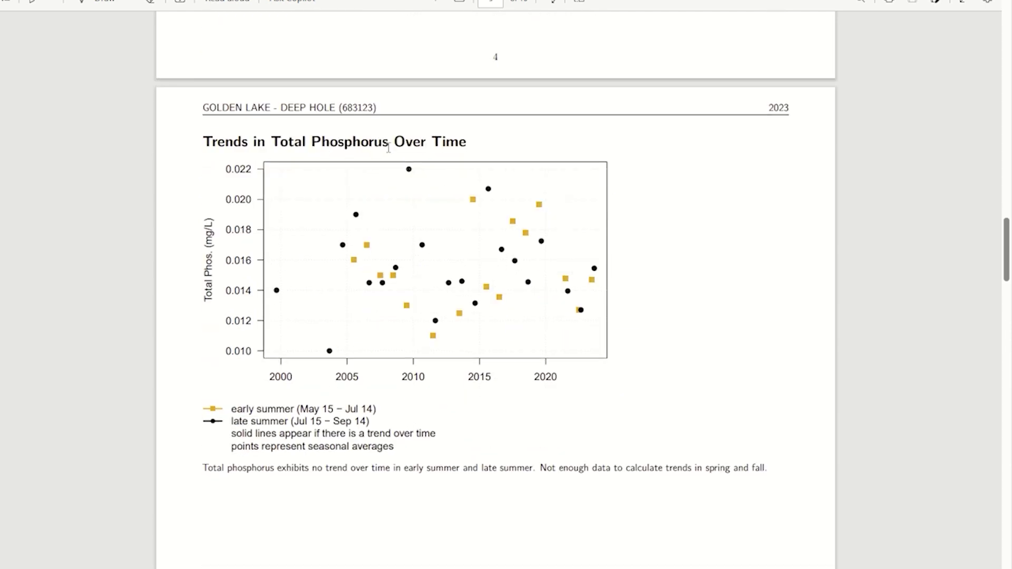
{"action": "scroll", "coordinate": [389, 148], "scroll_direction": "down", "scroll_amount": 10}
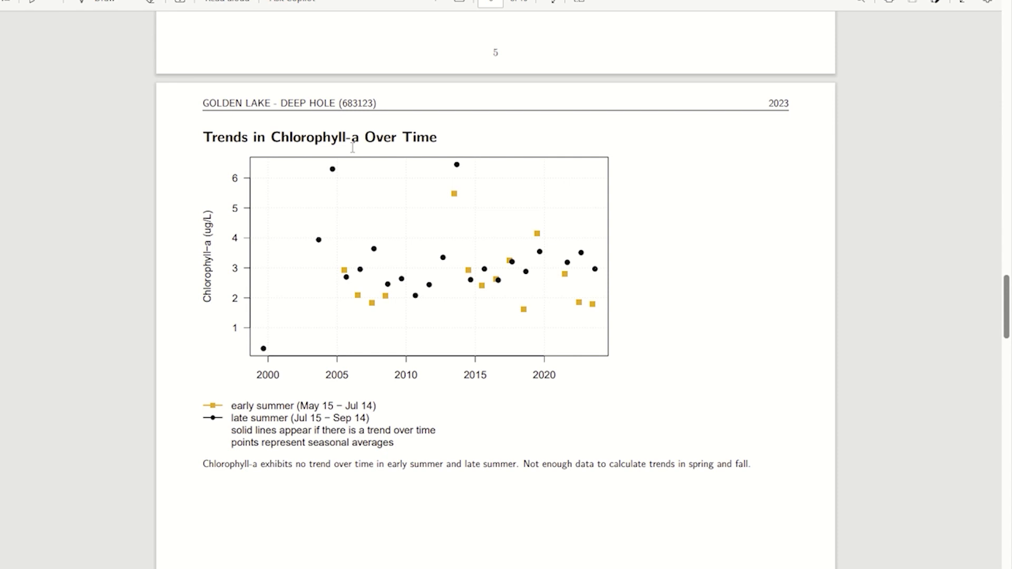
{"action": "scroll", "coordinate": [353, 149], "scroll_direction": "down", "scroll_amount": 10}
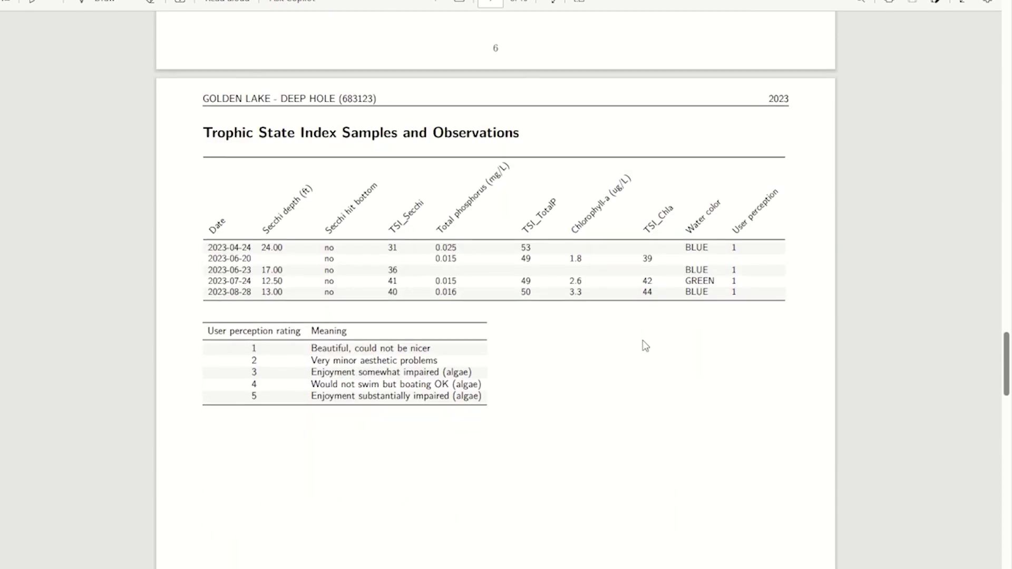
Scroll past the temperature and dissolved oxygen tables to the page 10 depth profile plots.
{"action": "scroll", "coordinate": [646, 348], "scroll_direction": "down", "scroll_amount": 10}
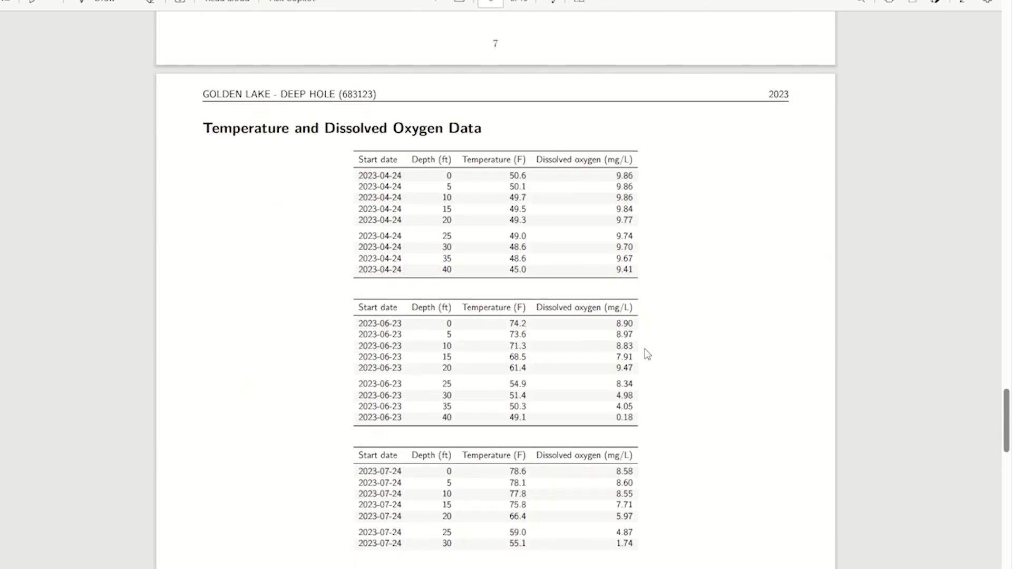
{"action": "scroll", "coordinate": [646, 353], "scroll_direction": "down", "scroll_amount": 10}
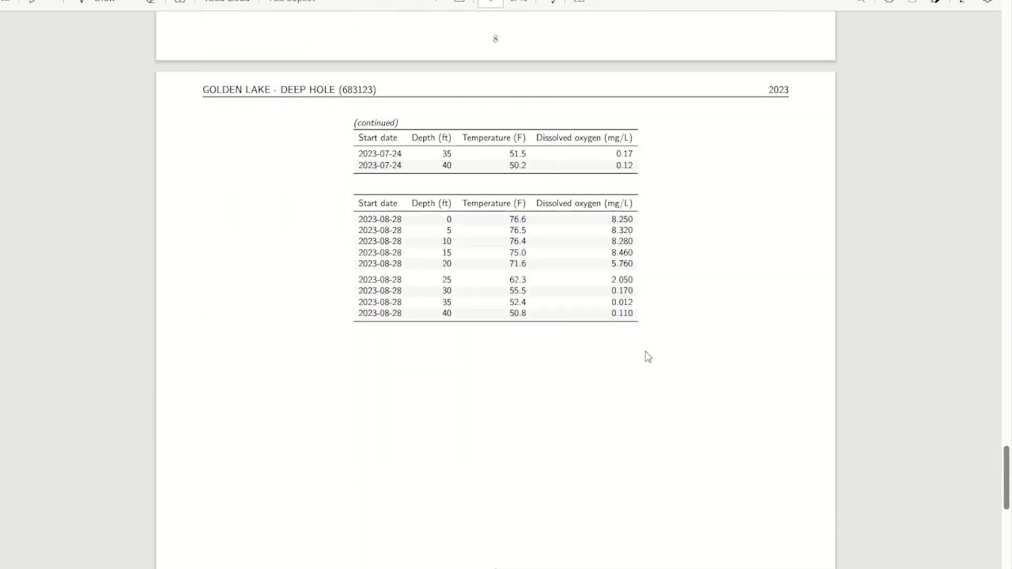
{"action": "scroll", "coordinate": [648, 357], "scroll_direction": "down", "scroll_amount": 10}
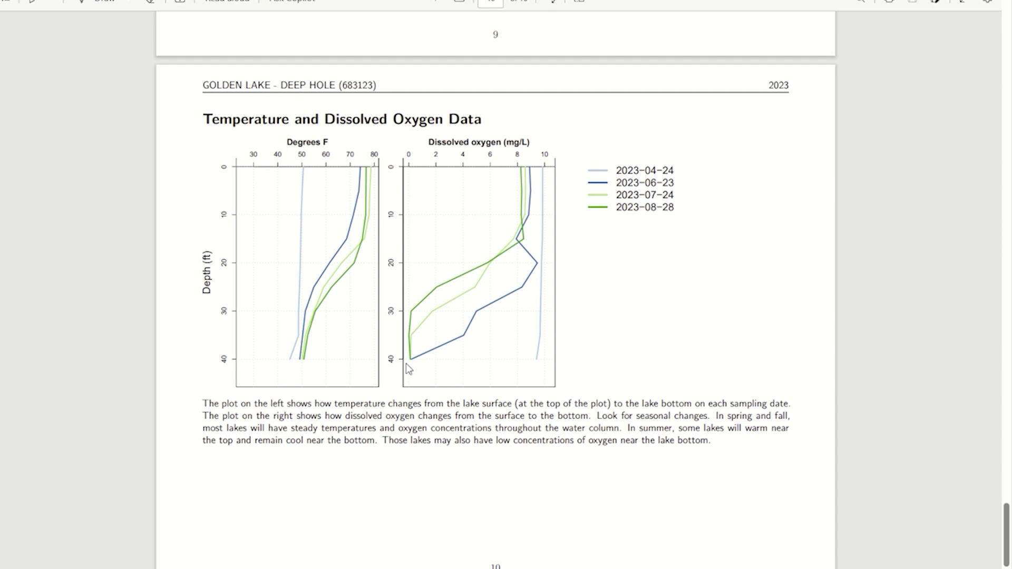
Jump back to the report's cover page with the Home key.
{"action": "key", "text": "Home"}
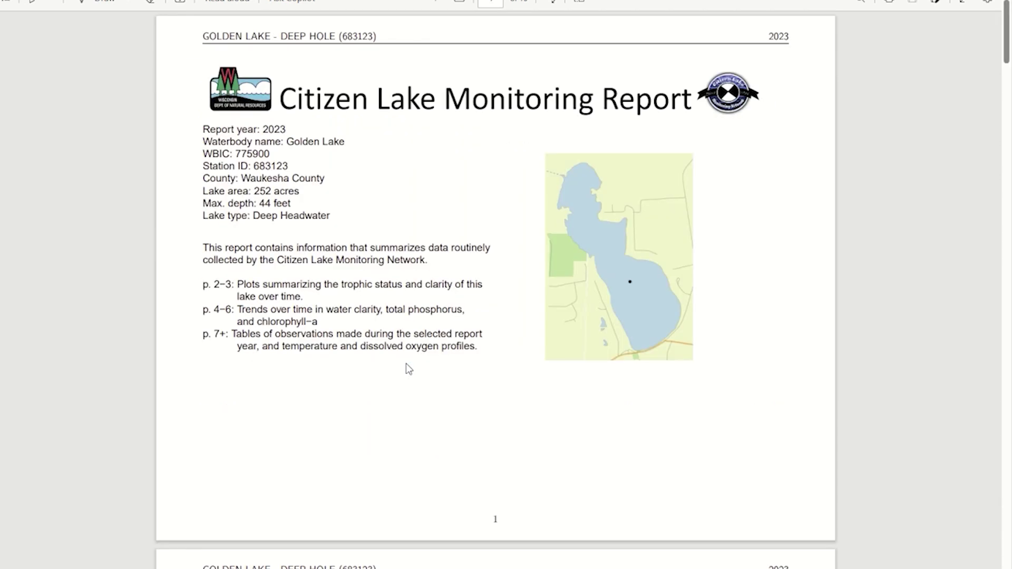